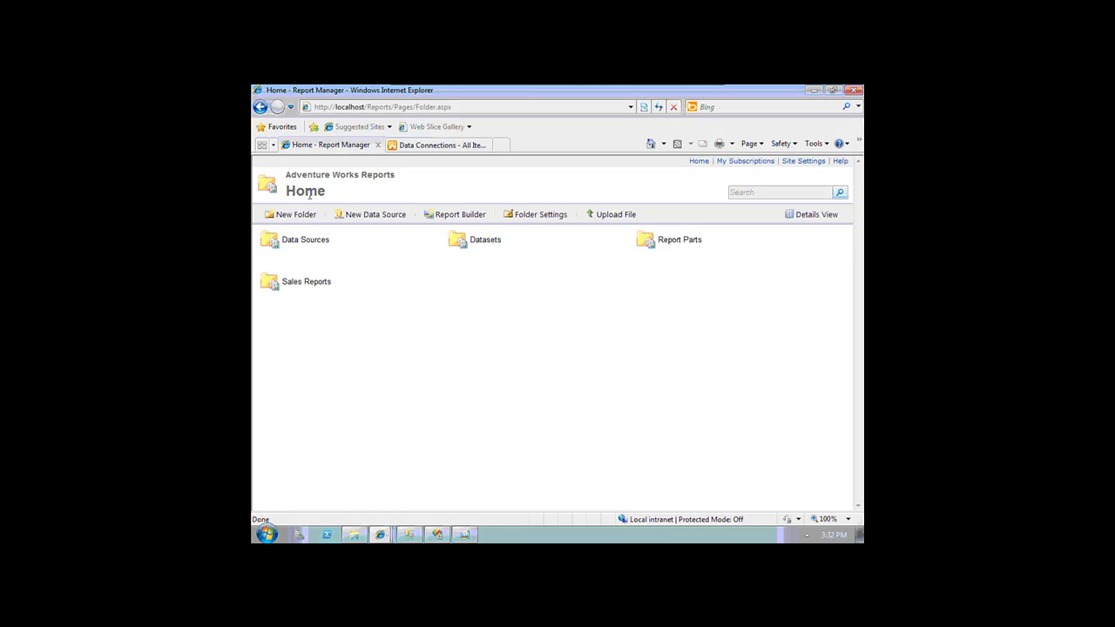
- Add a role assignment in the Home folder's security settings giving the group Sales_Europe the Browser role
click(538, 214)
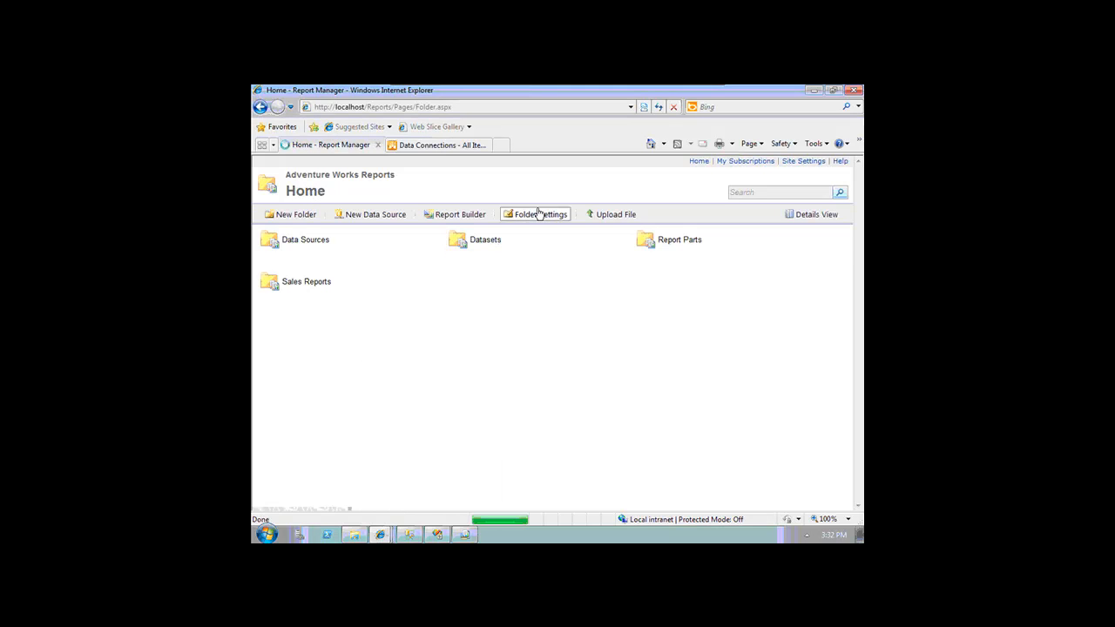
drag(593, 245, 414, 369)
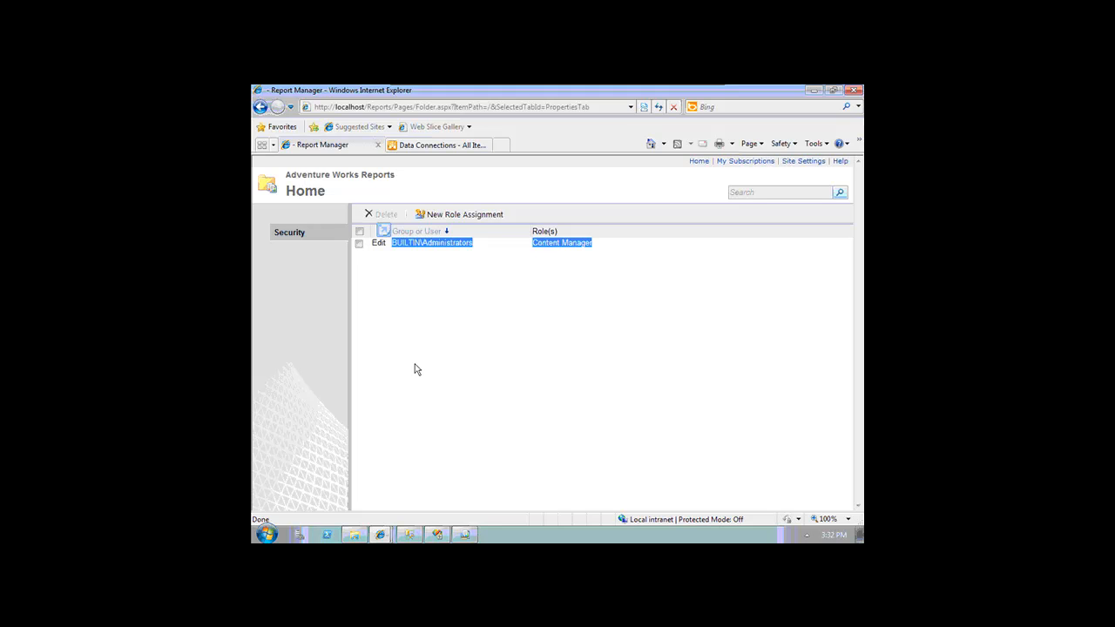
click(468, 219)
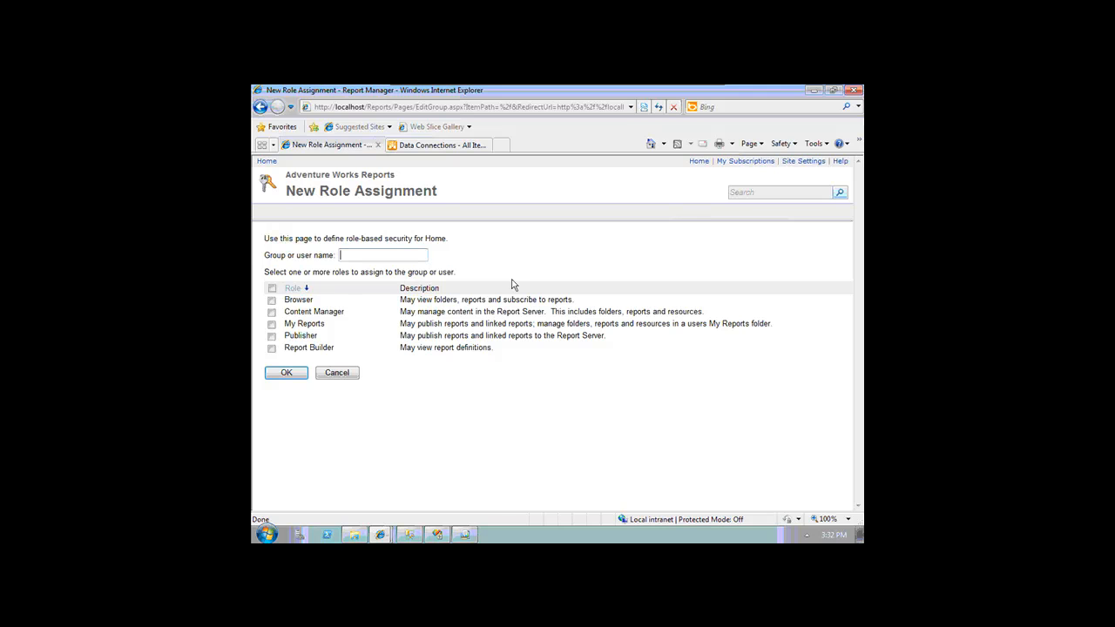
text(Sales_Europe)
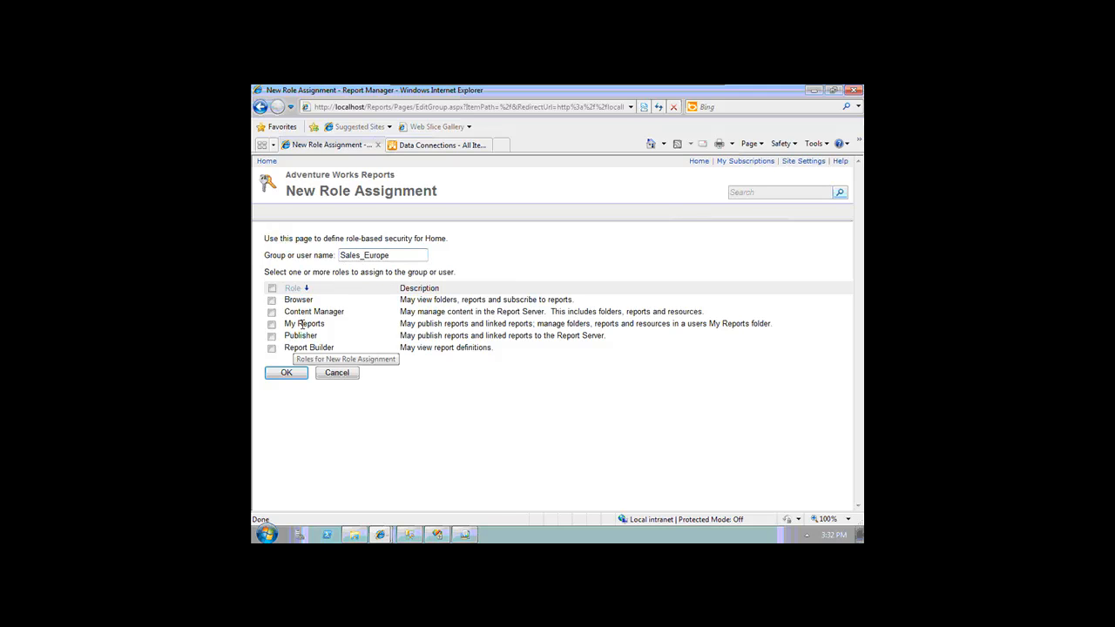
click(271, 300)
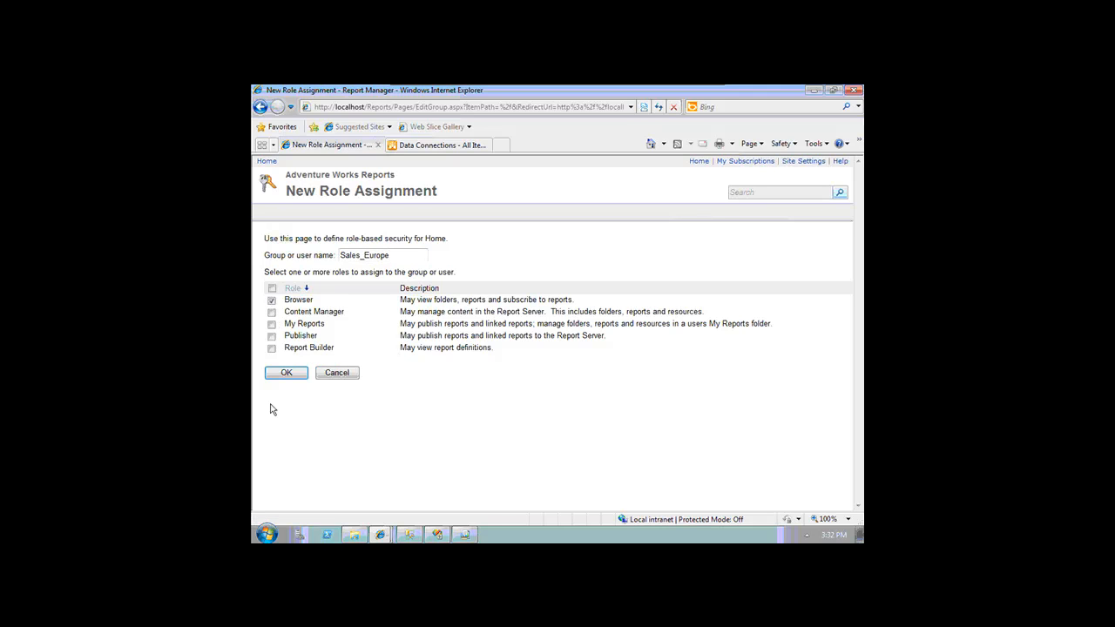
click(291, 374)
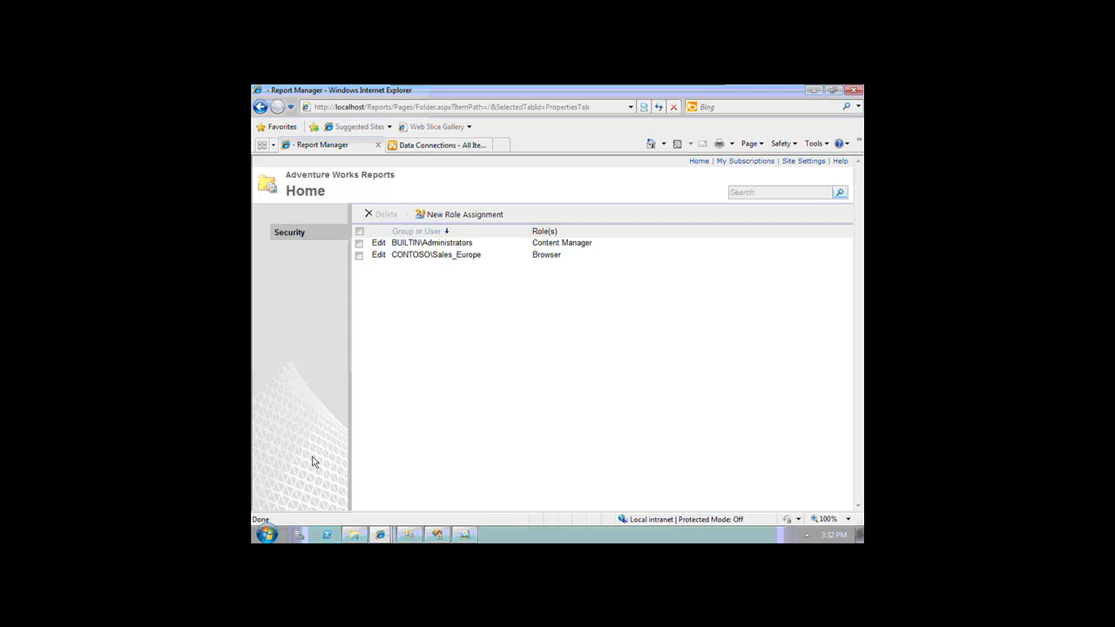
- Switch to SQL Server Management Studio and connect to the Reporting Services instance on localhost
click(410, 535)
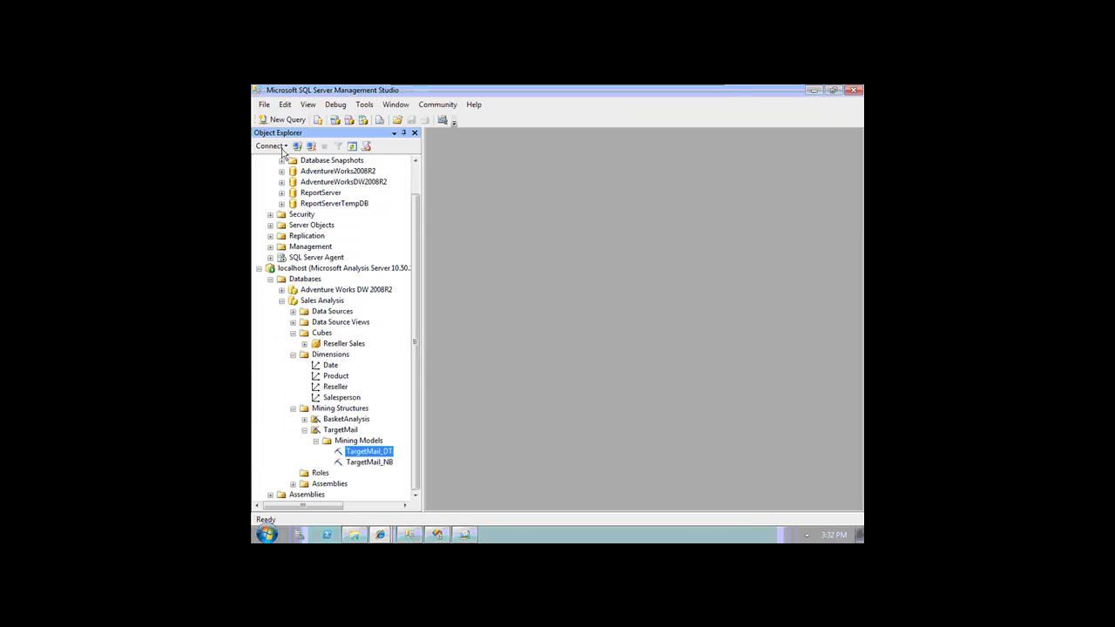
click(271, 146)
click(303, 200)
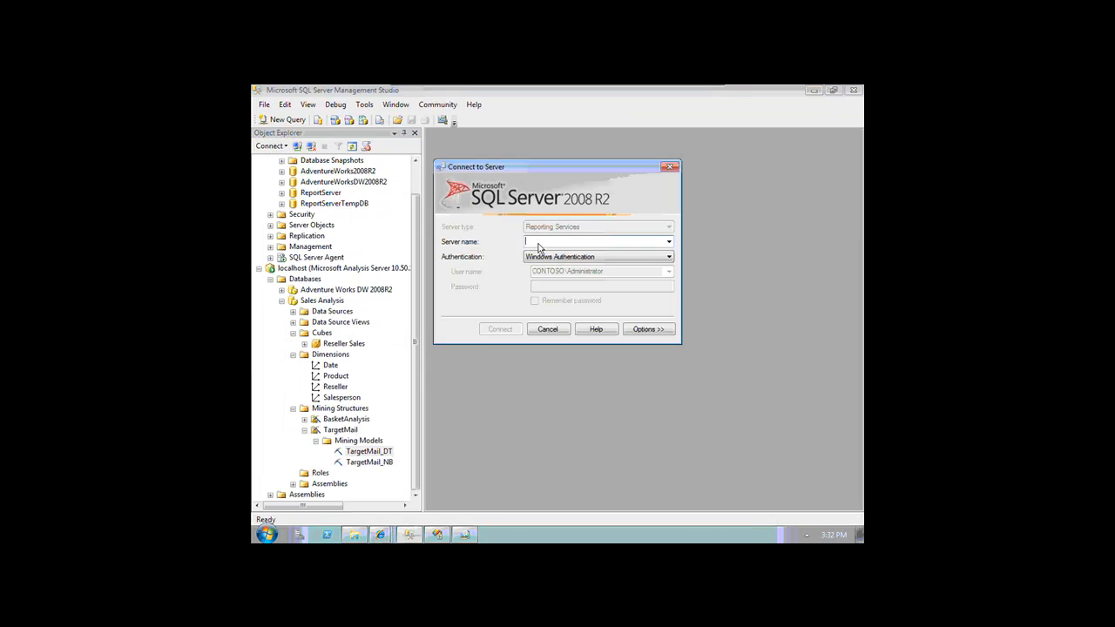
text(localhost)
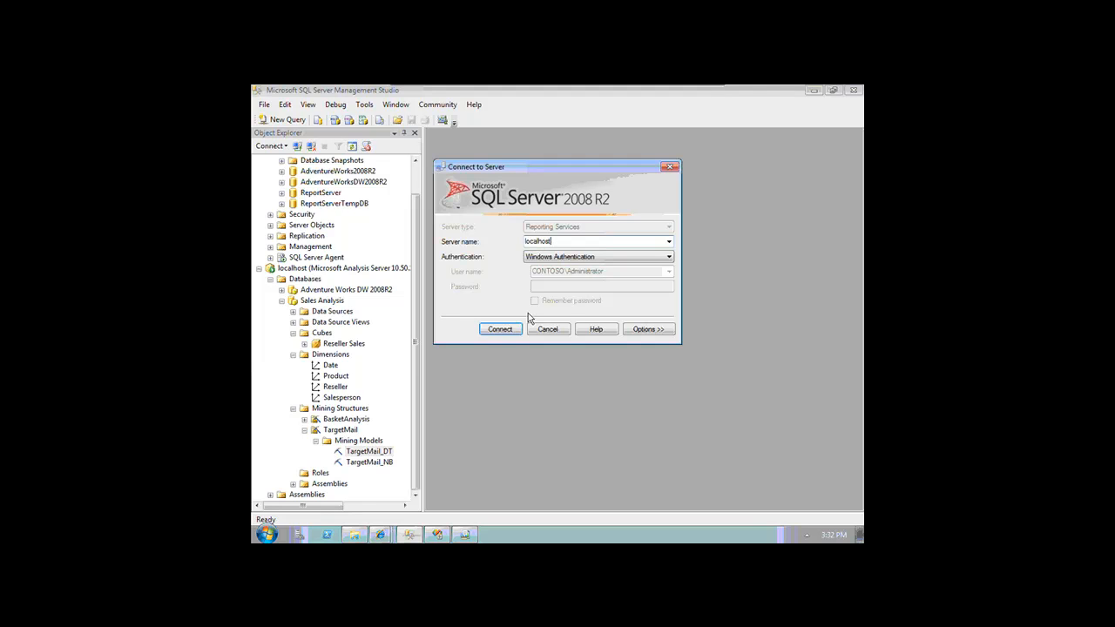
click(510, 329)
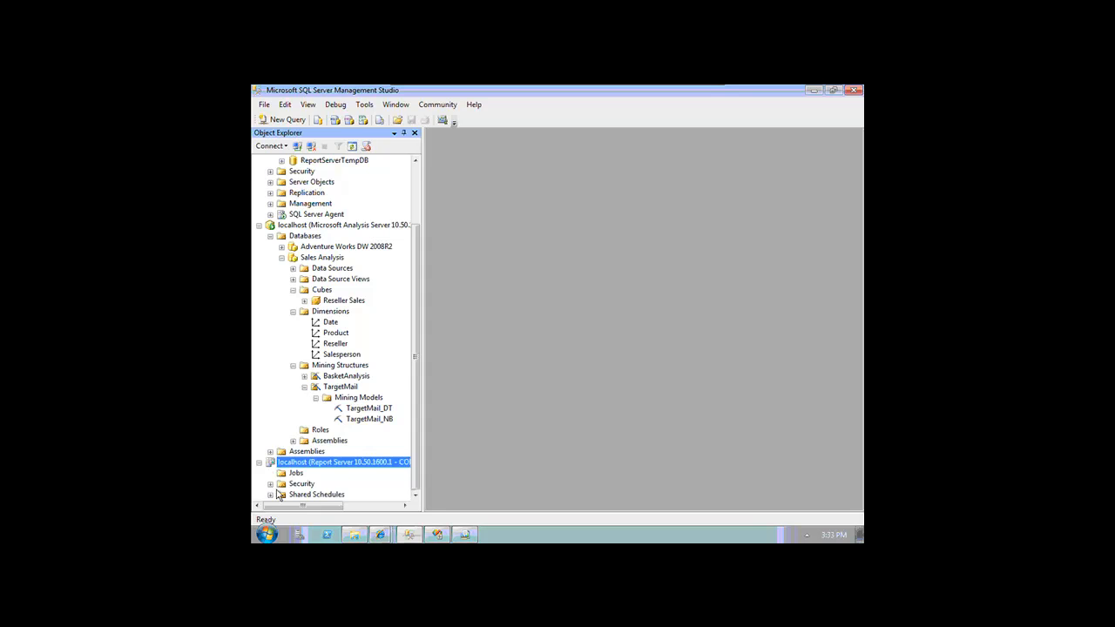
- Examine the tasks permitted for the report server's Browser security role, leaving its properties unchanged
click(270, 483)
click(282, 493)
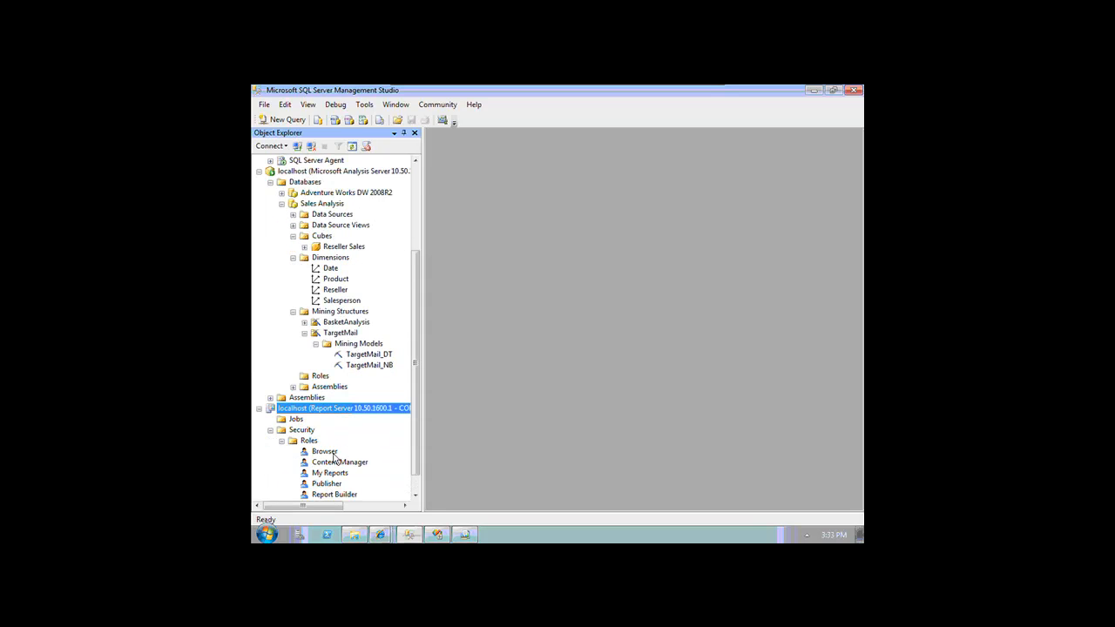
right_click(335, 452)
click(381, 517)
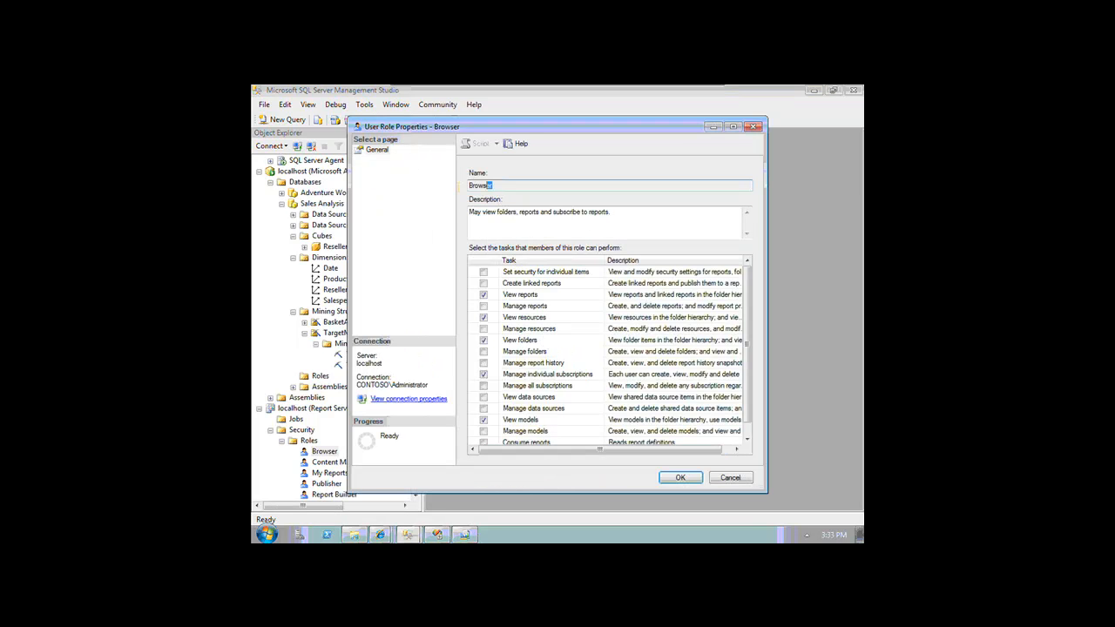
click(517, 297)
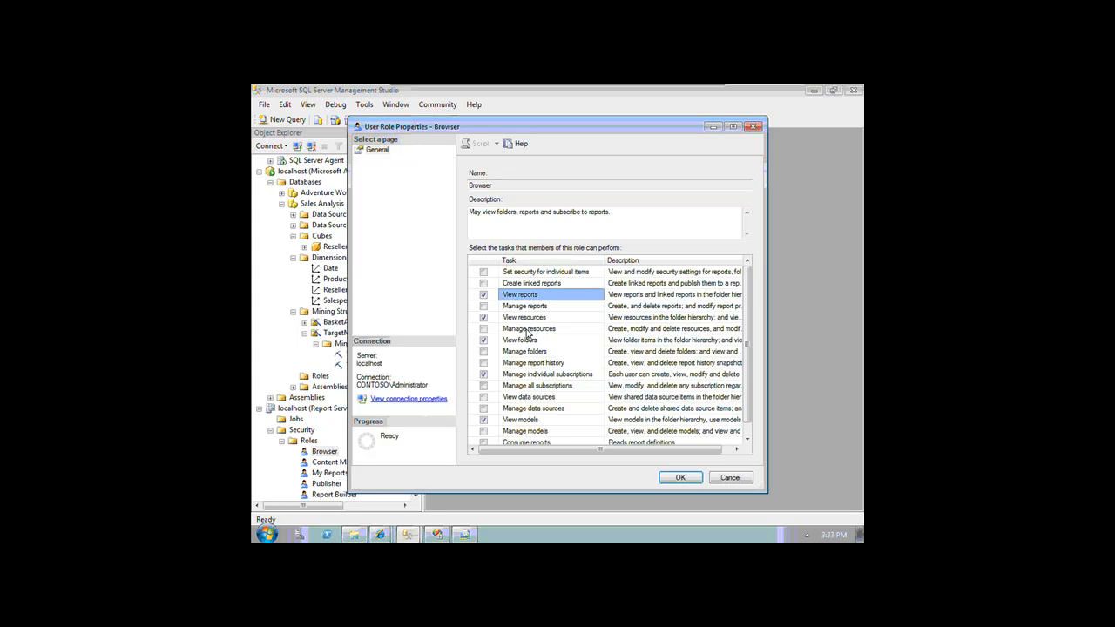
click(531, 319)
click(533, 341)
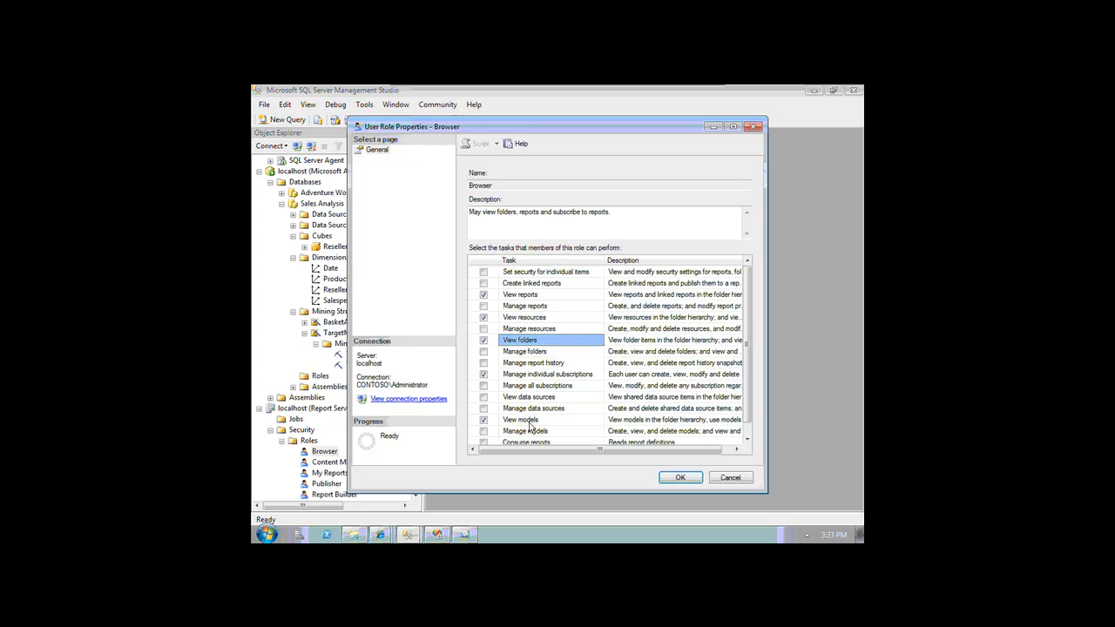
click(721, 420)
click(747, 440)
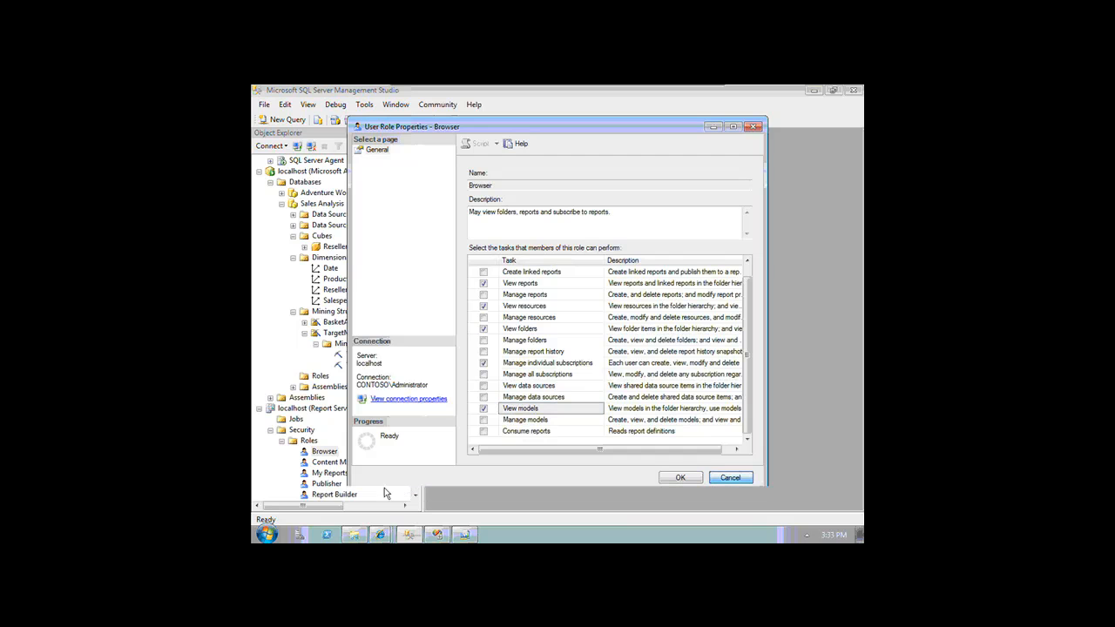
click(730, 478)
- Review the tasks permitted for the Content Manager role and close its properties without changes
right_click(353, 462)
click(400, 518)
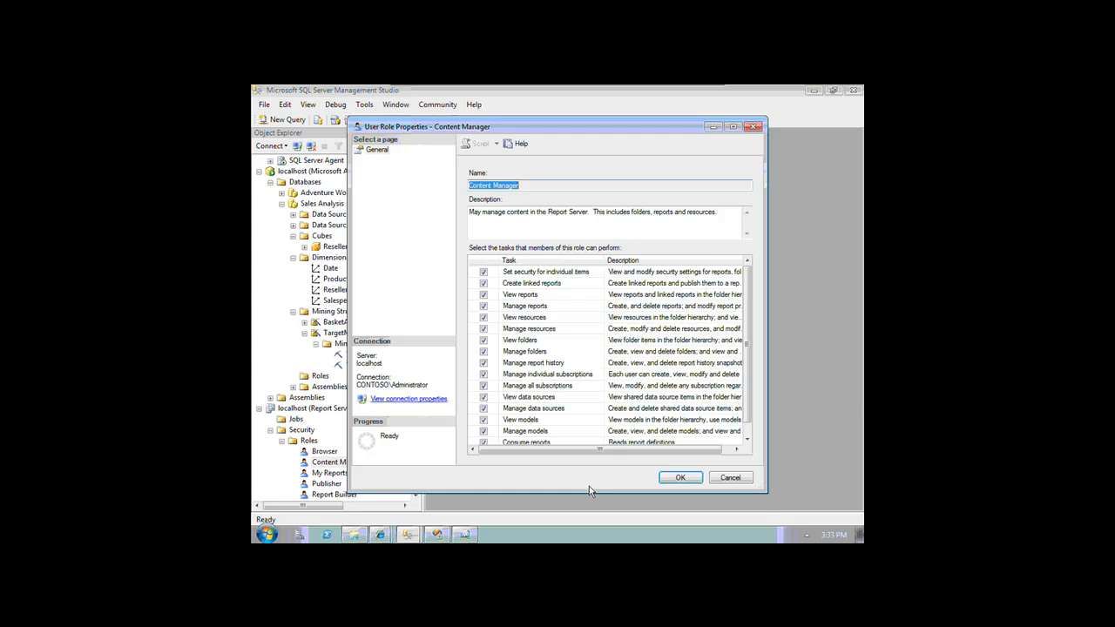
click(729, 475)
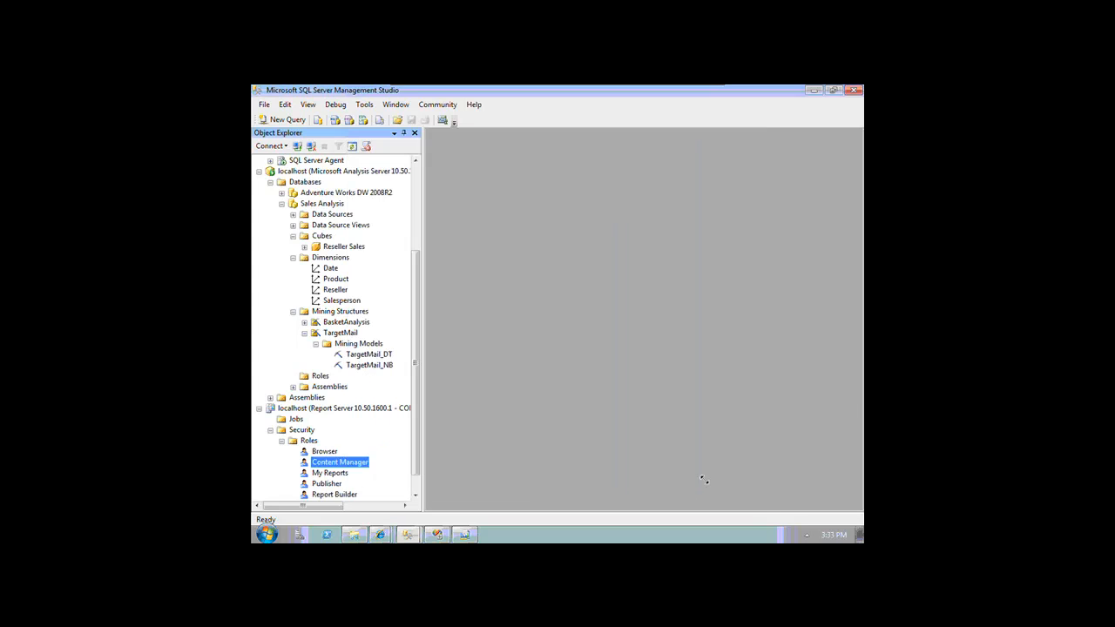
- Switch to the separate Report Manager browser window showing the error page, reload it, and check the Home page and Data Sources folder
click(378, 534)
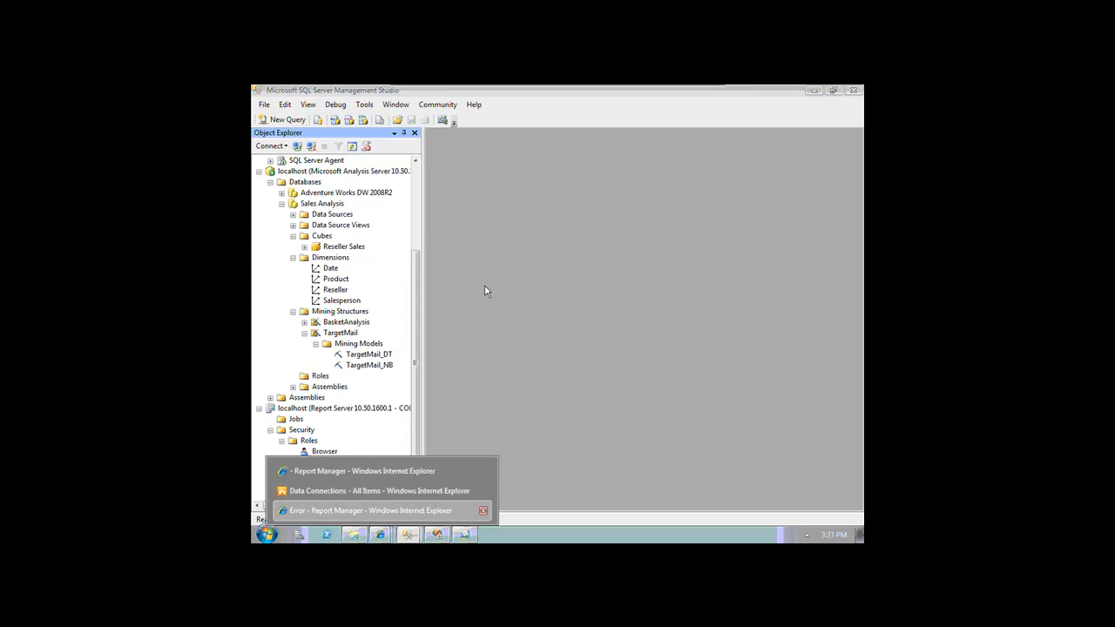
key(F5)
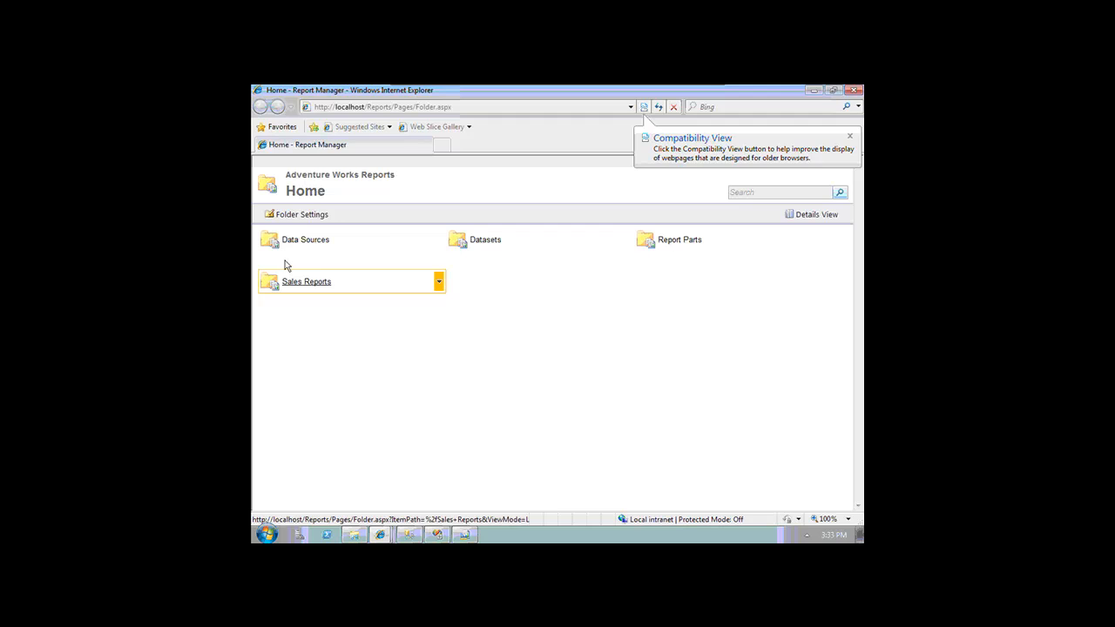
click(435, 241)
click(346, 217)
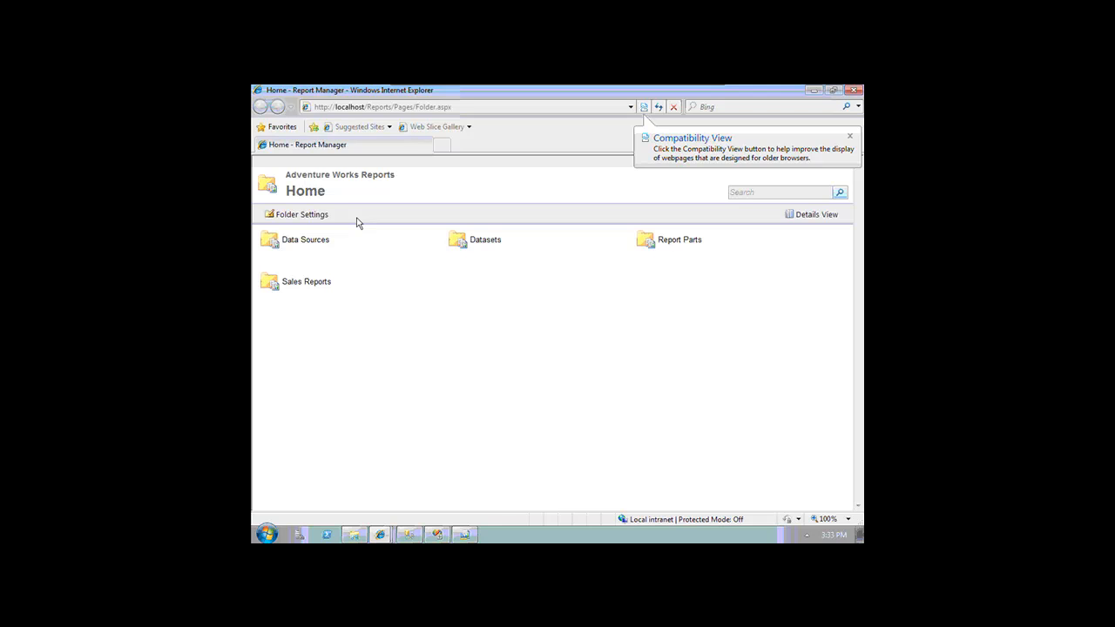
click(290, 241)
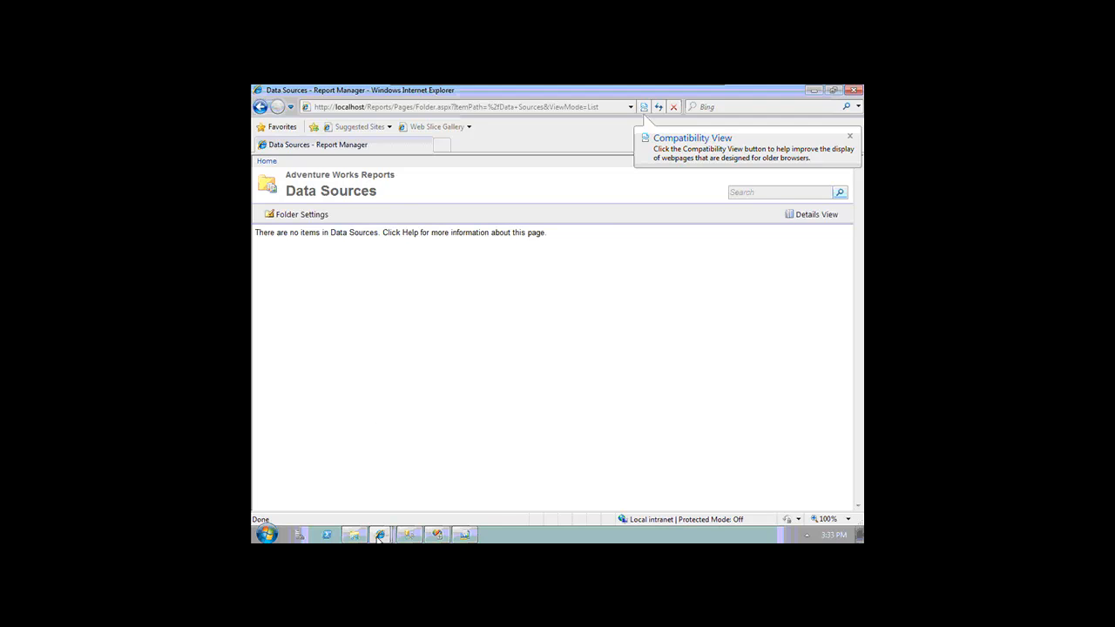
- Return to the administrator's Report Manager window and create a folder named Restricted in Home
mouse_move(380, 533)
click(384, 471)
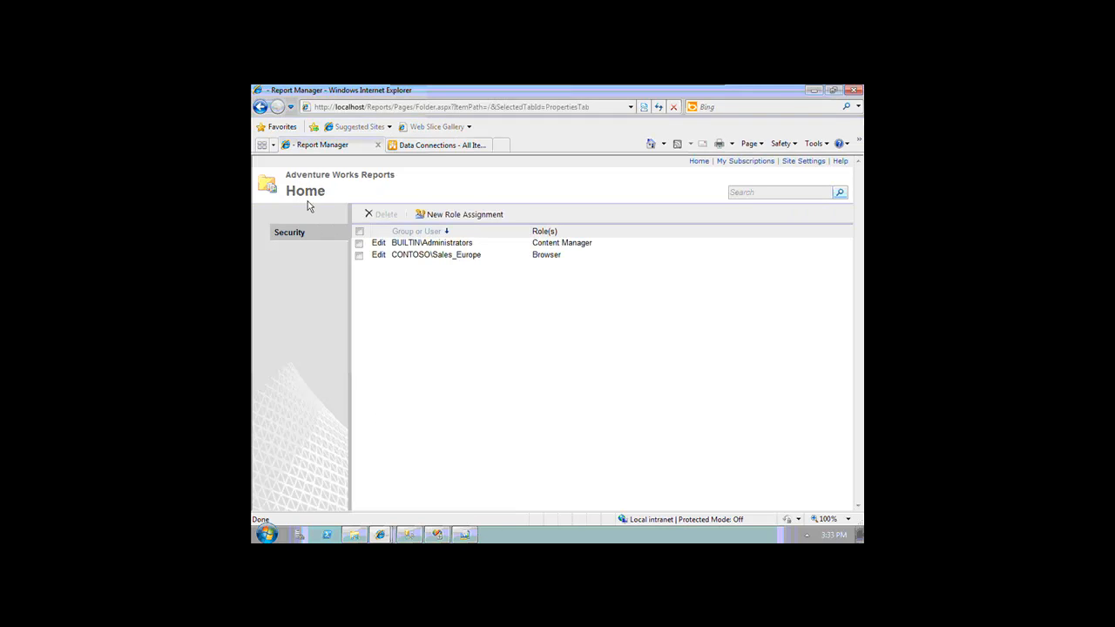
click(698, 163)
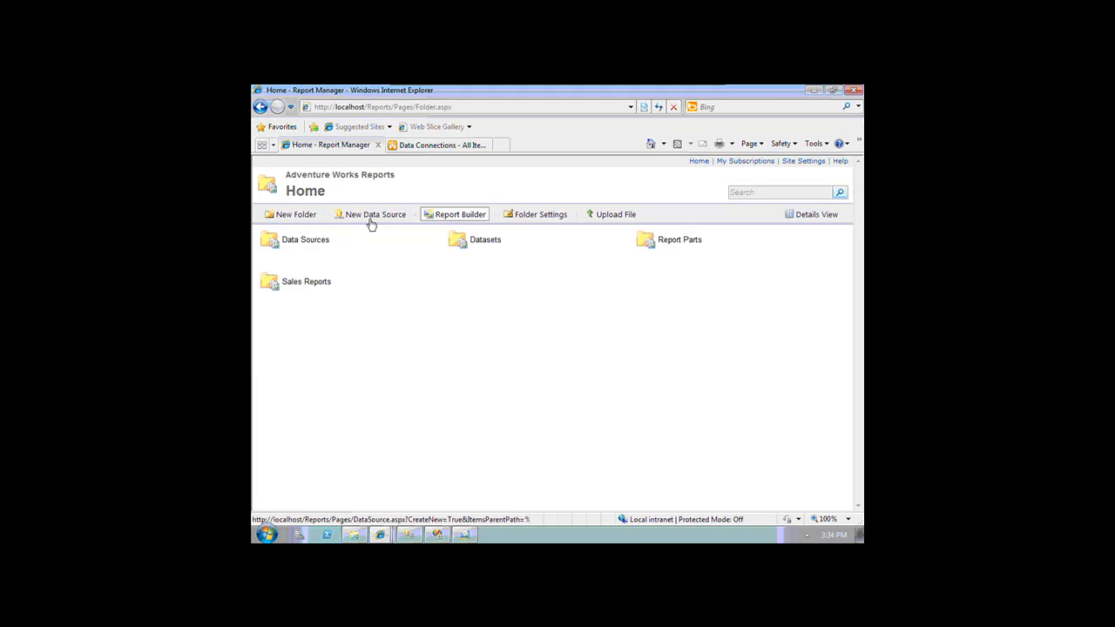
click(298, 216)
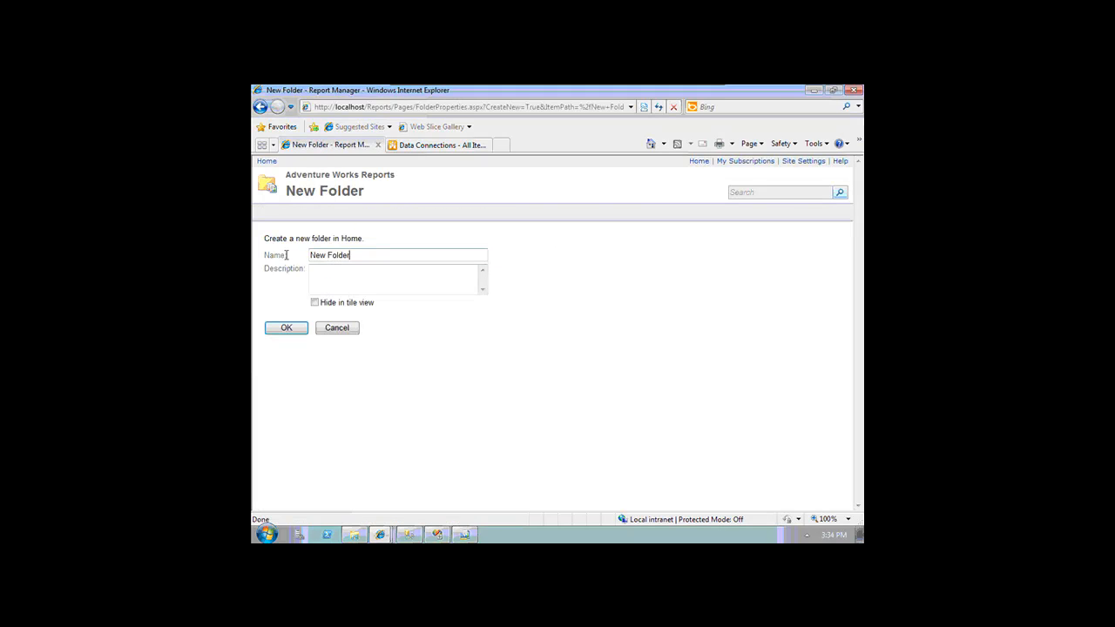
key(ctrl+a)
text(Restricted)
click(287, 329)
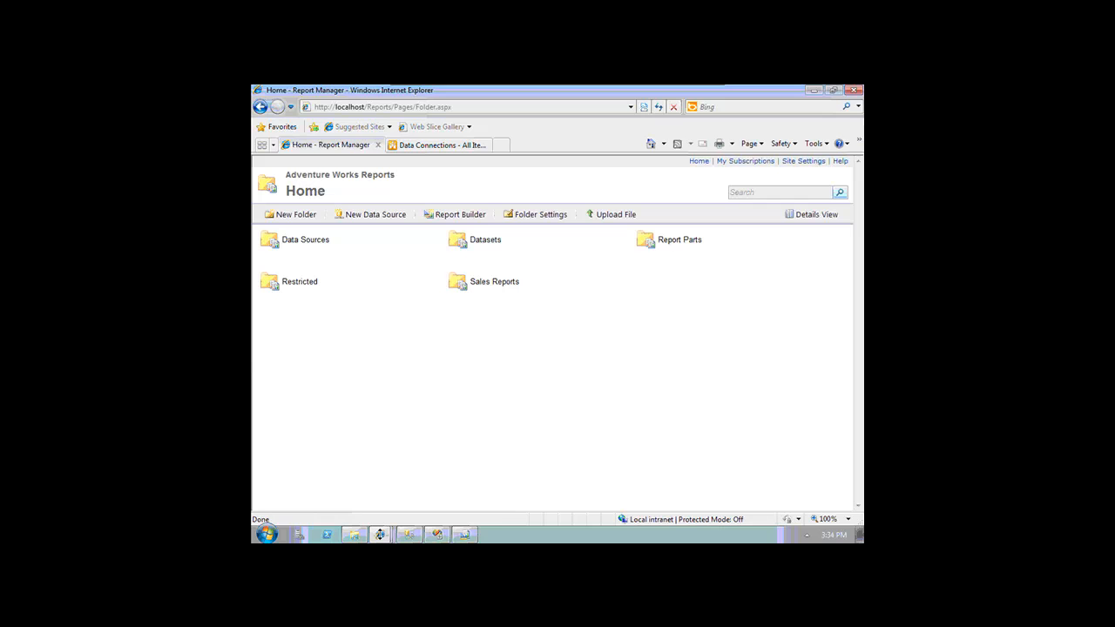
- Check the Home page in the limited-access Report Manager window for the Restricted folder
click(380, 534)
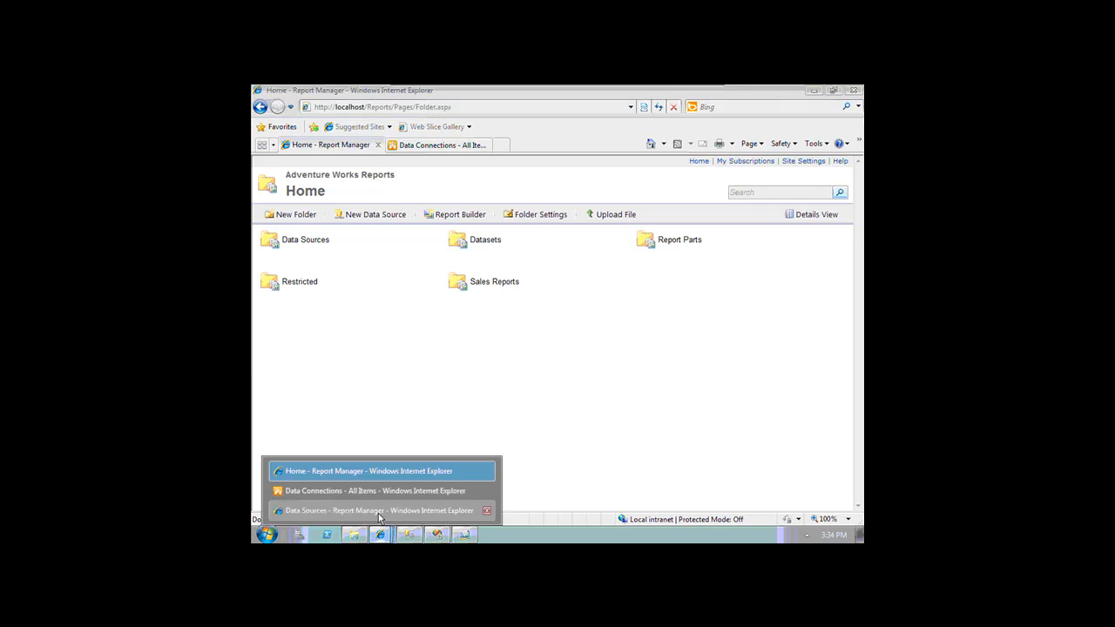
click(379, 511)
click(742, 161)
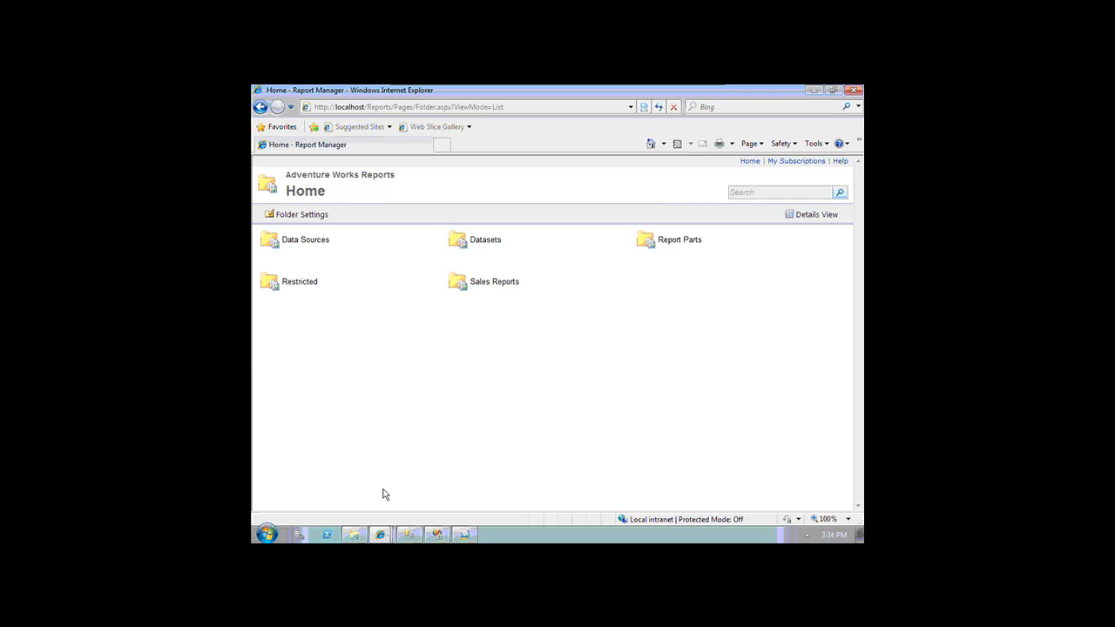
- In the administrator's Report Manager window, override the security that the Restricted folder inherits from Home
click(381, 534)
click(376, 472)
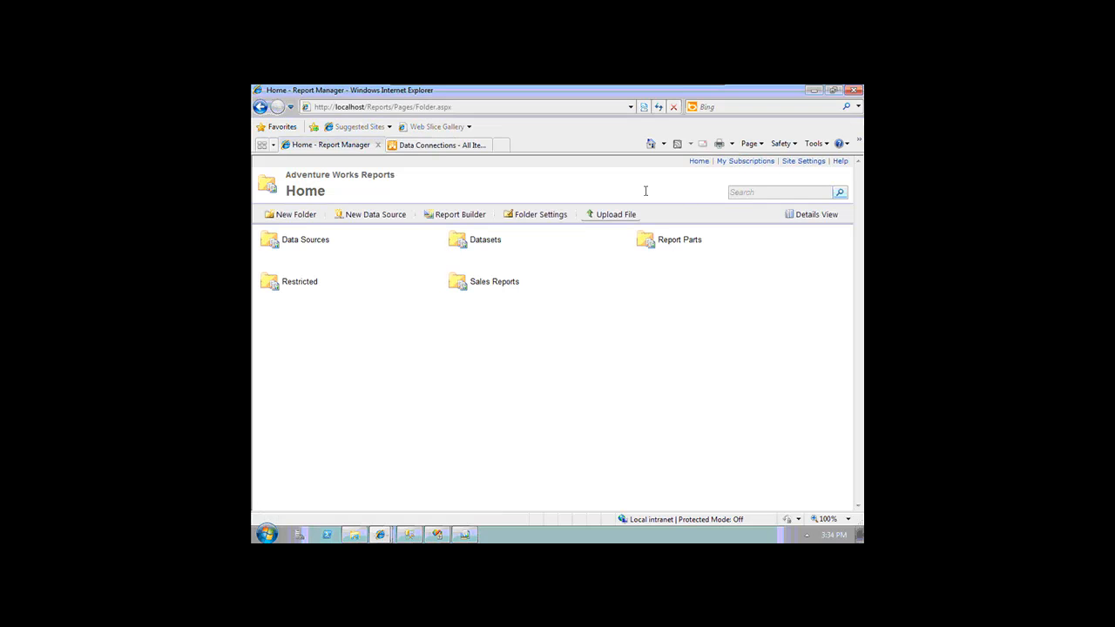
click(311, 283)
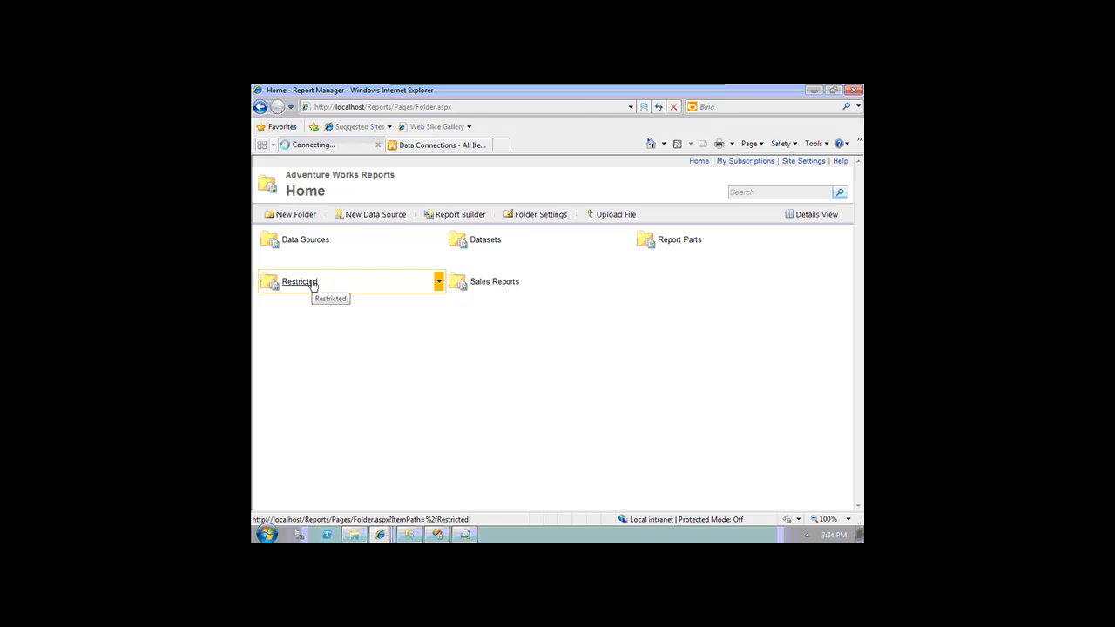
click(531, 217)
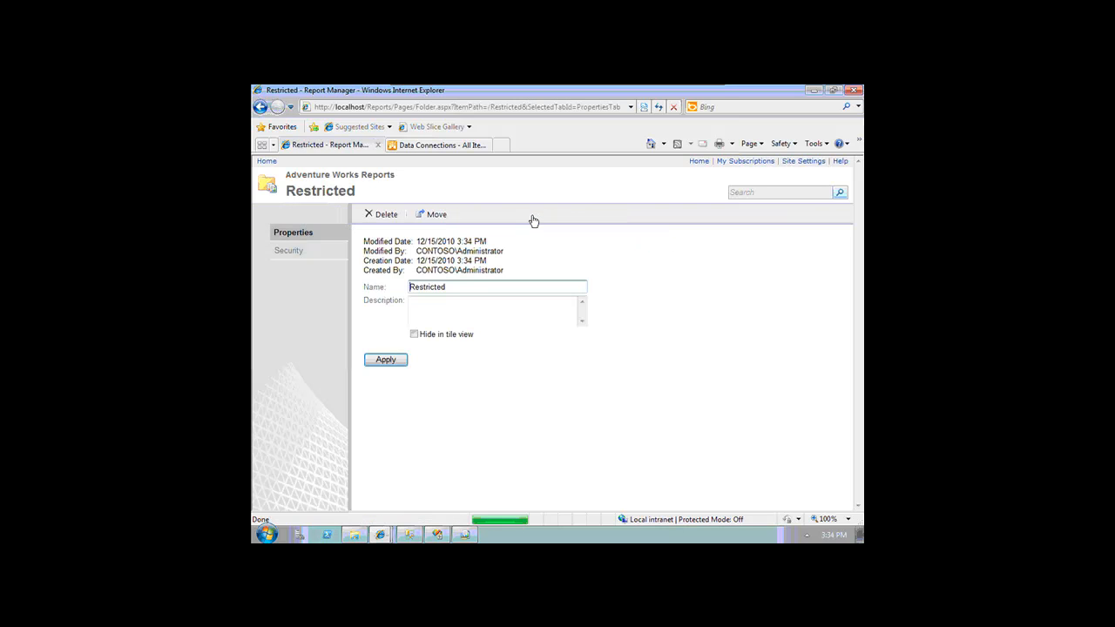
click(330, 255)
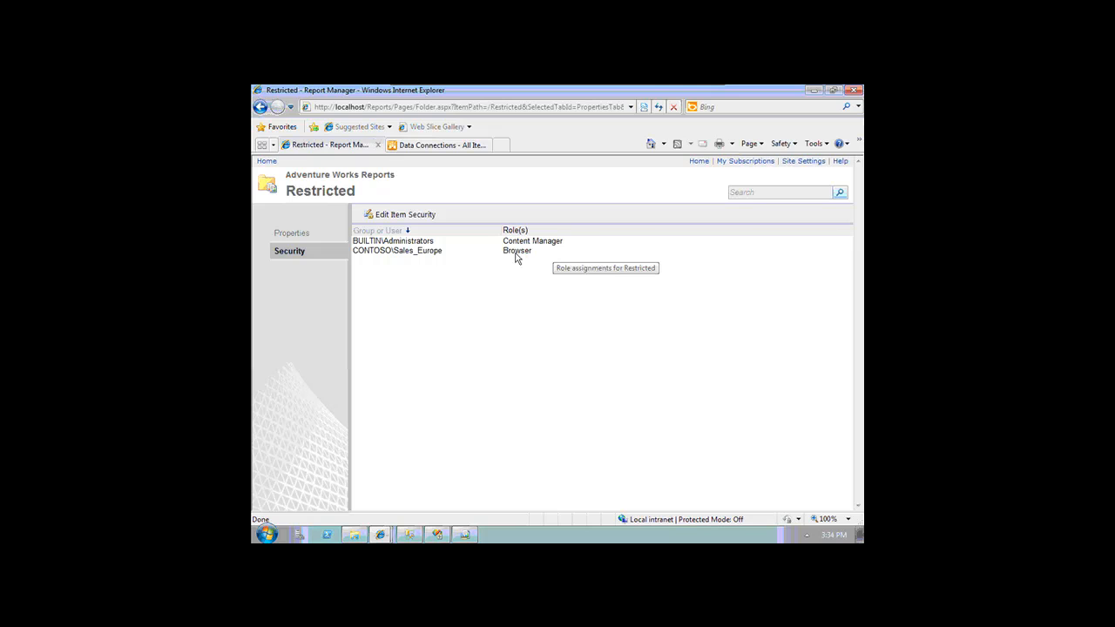
drag(512, 252, 381, 272)
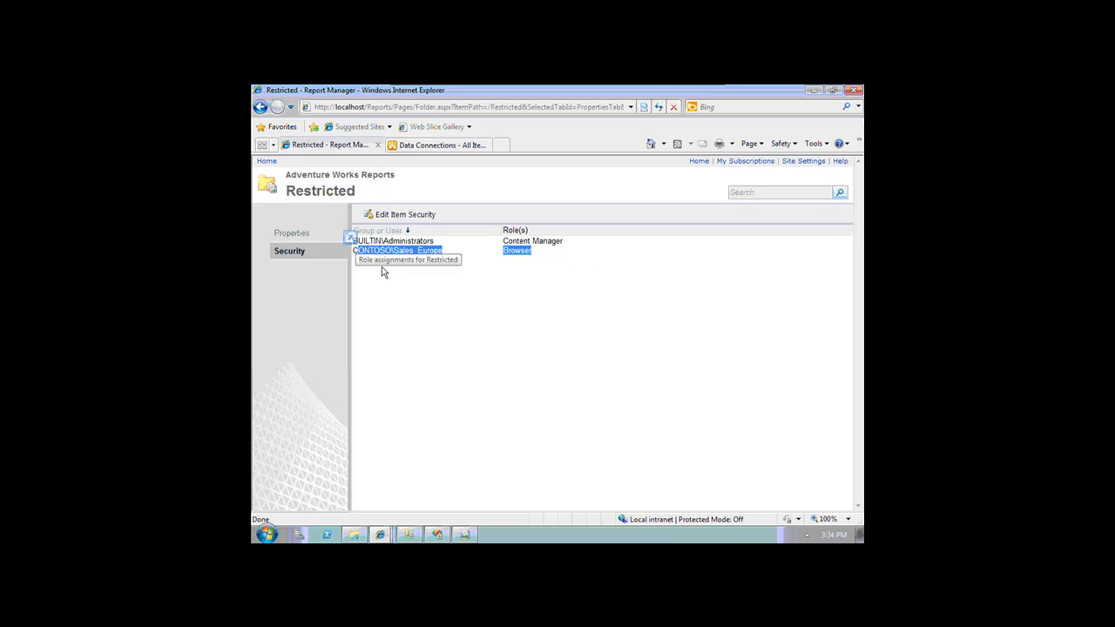
click(430, 219)
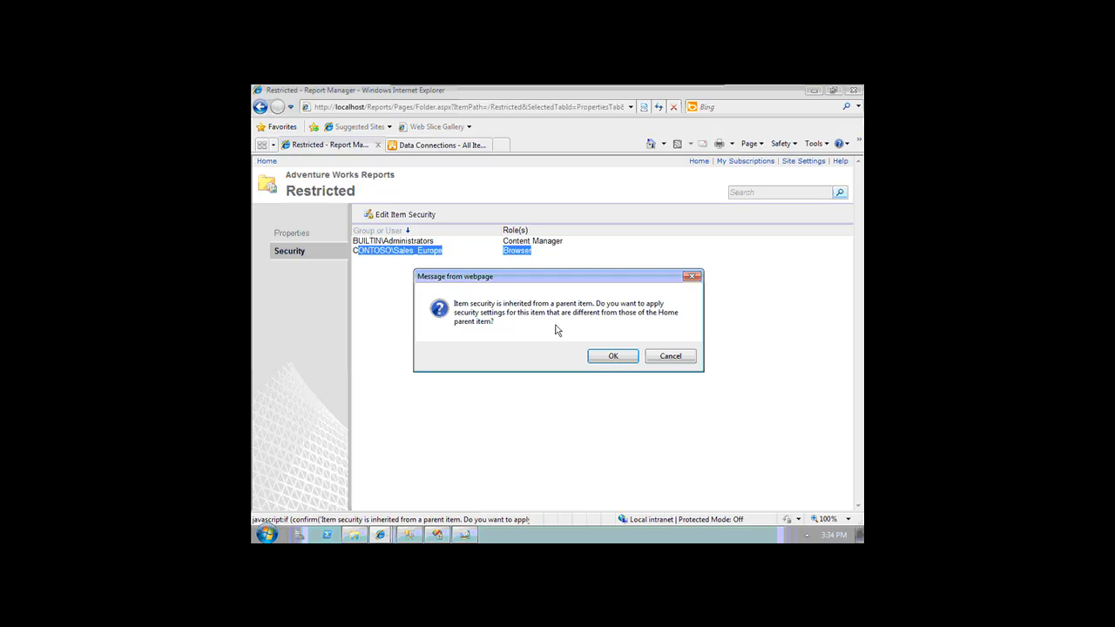
click(614, 356)
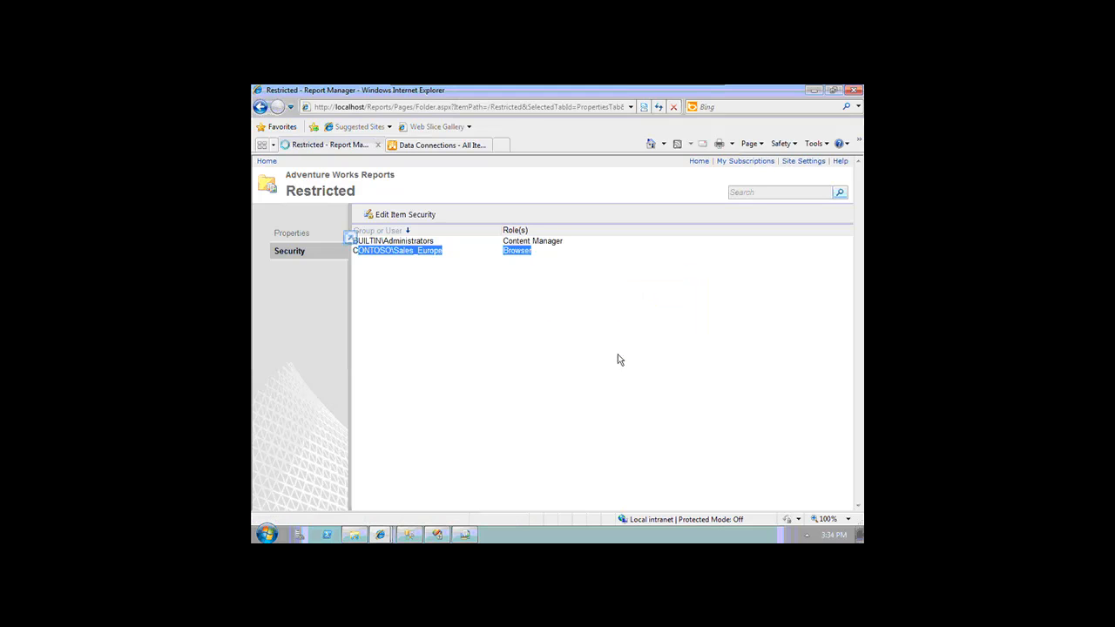
- Delete the Sales_Europe role assignment from the Restricted folder's security
click(359, 255)
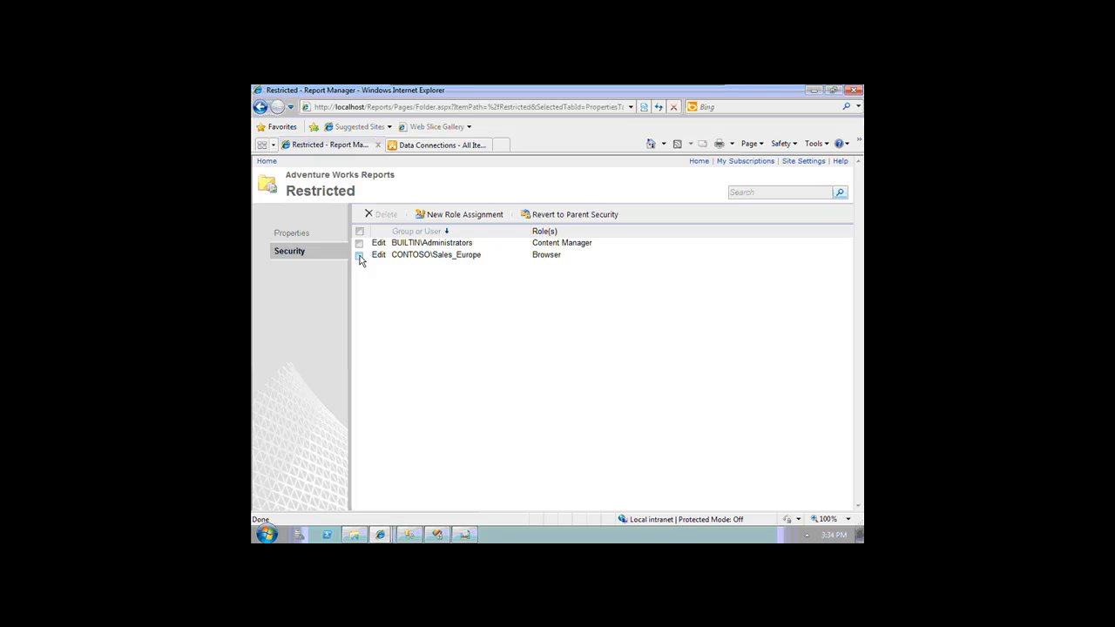
click(383, 214)
key(Return)
- Switch to the limited-access Report Manager window and check whether its Home page still lists the Restricted folder
mouse_move(378, 537)
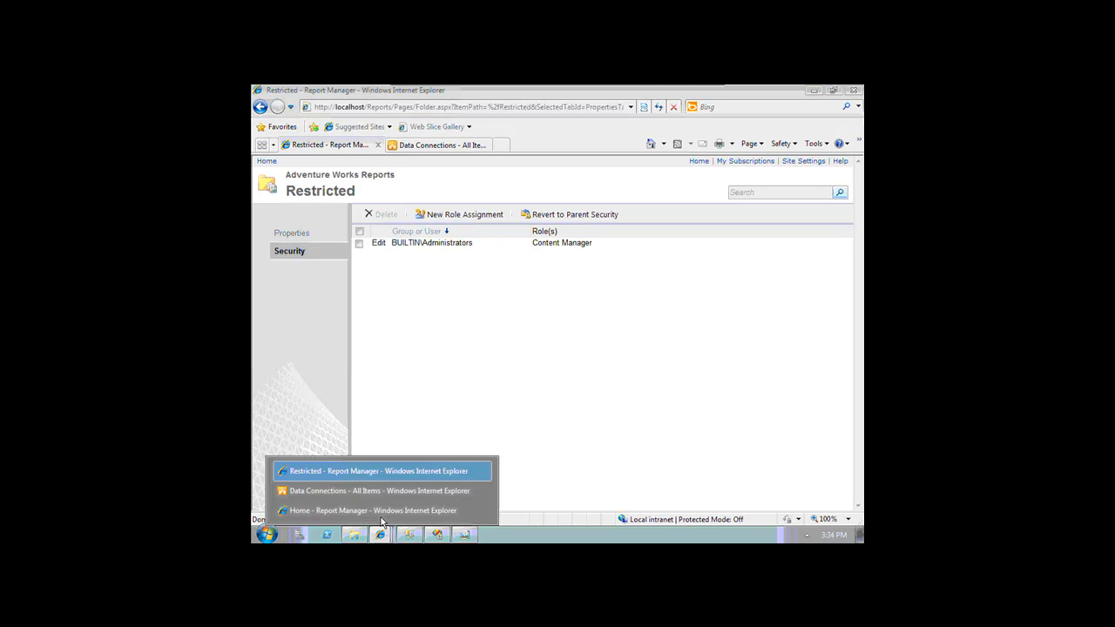
click(374, 510)
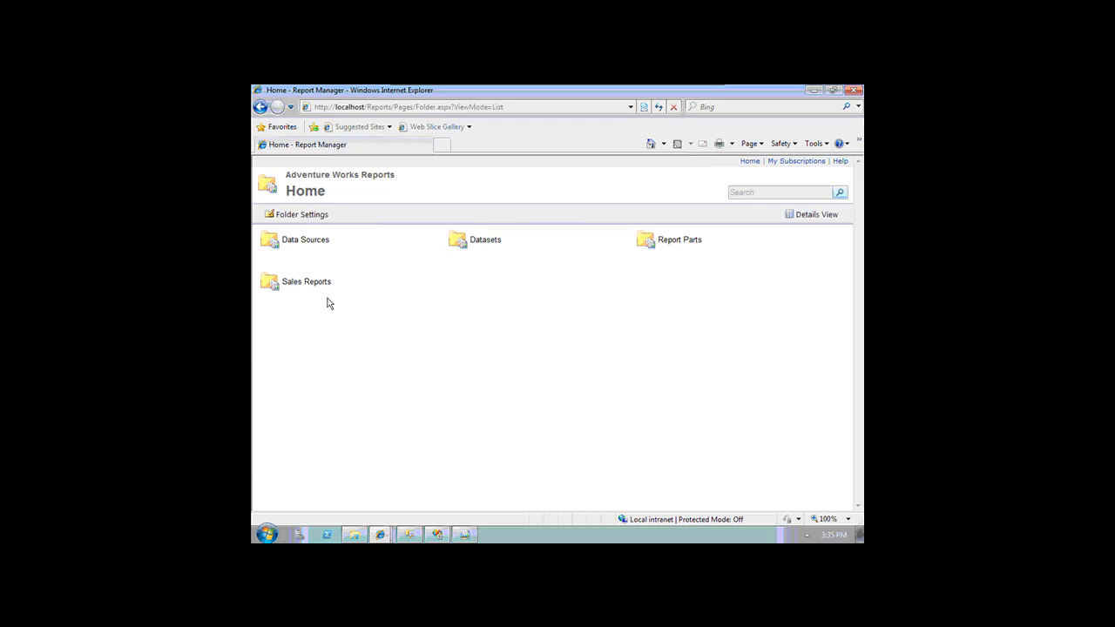
- Return to the administrator's Report Manager window and create a folder named Europe Reports inside Sales Reports
click(380, 535)
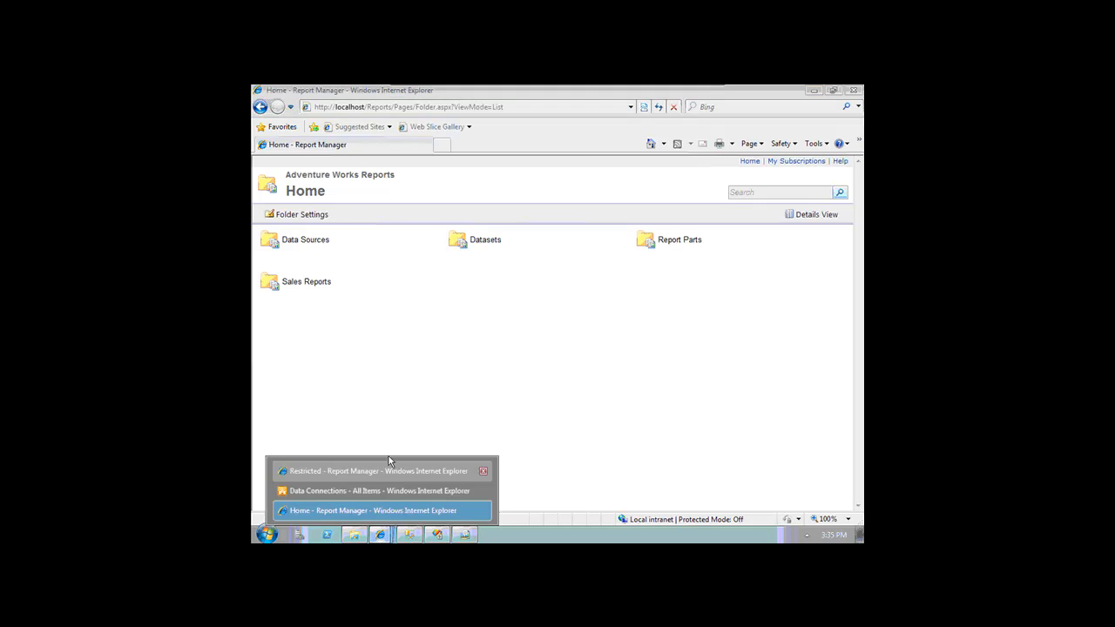
click(388, 470)
click(269, 162)
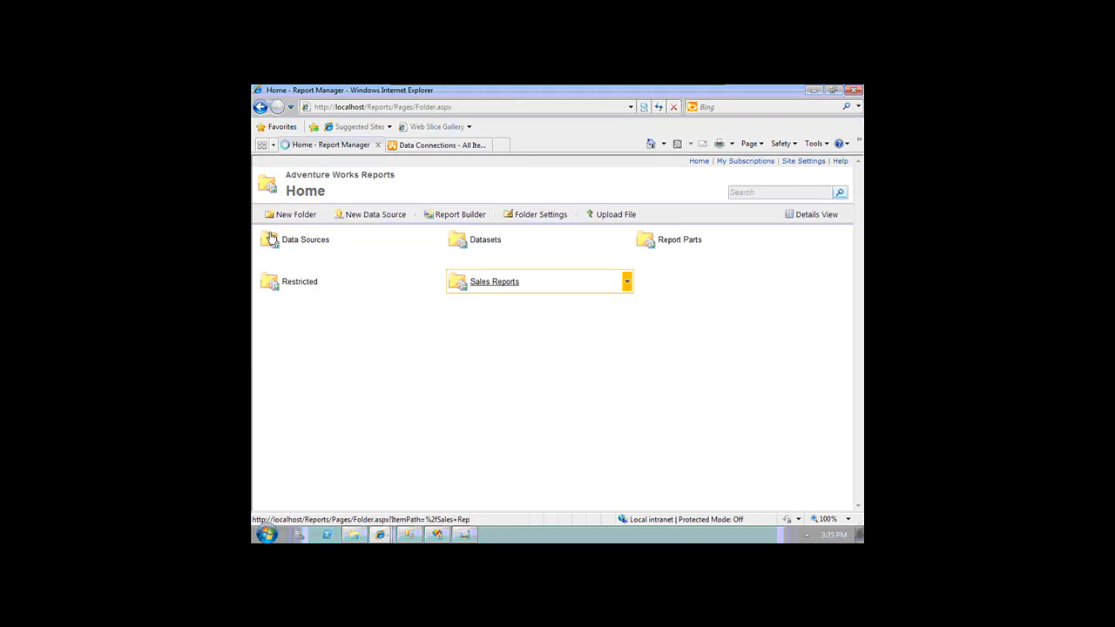
click(292, 214)
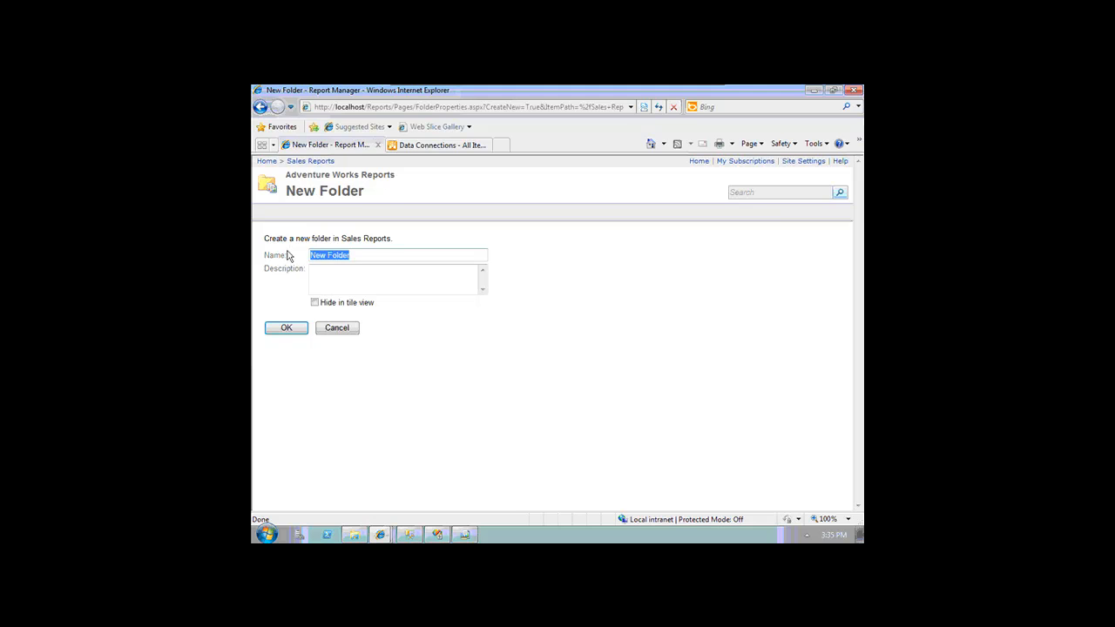
text(Europe Reports)
click(288, 329)
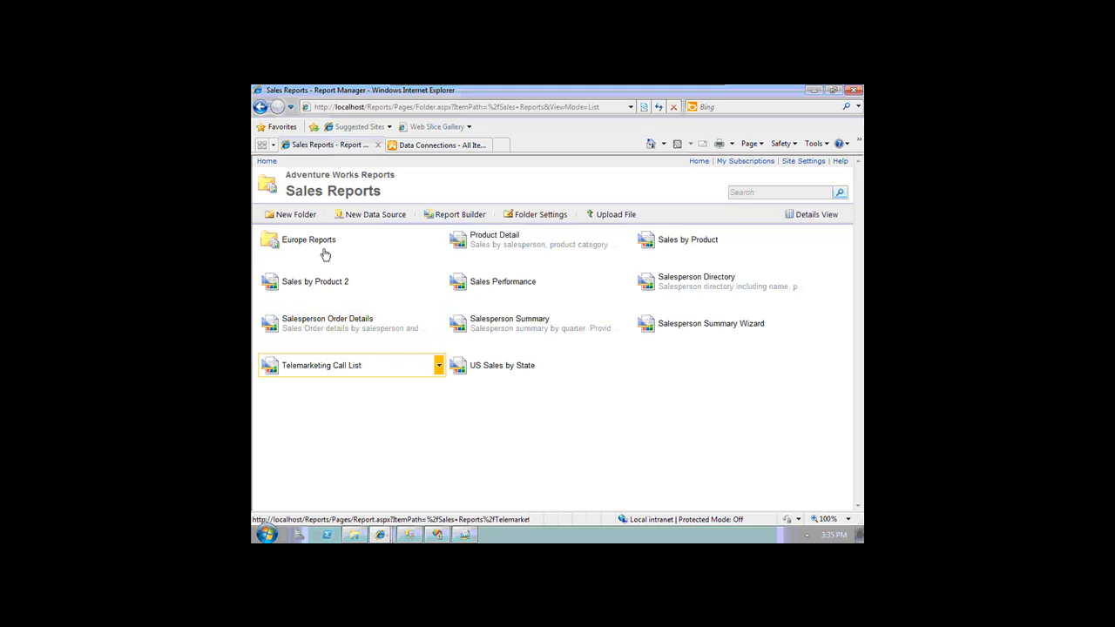
- Open the Europe Reports folder's security settings and override the security inherited from its parent folder
click(322, 241)
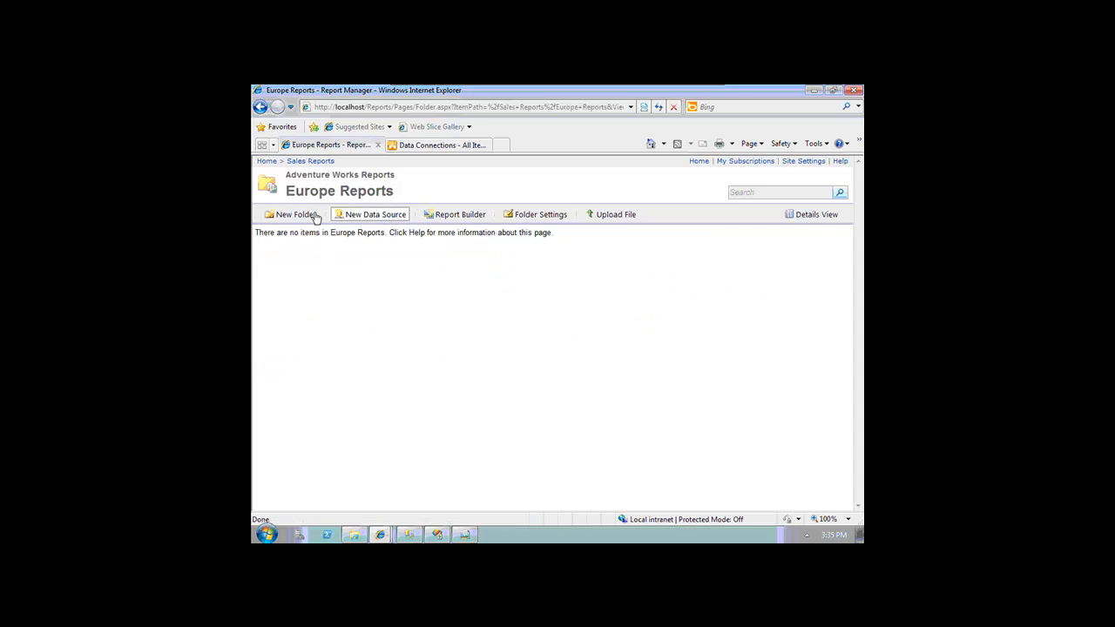
click(289, 251)
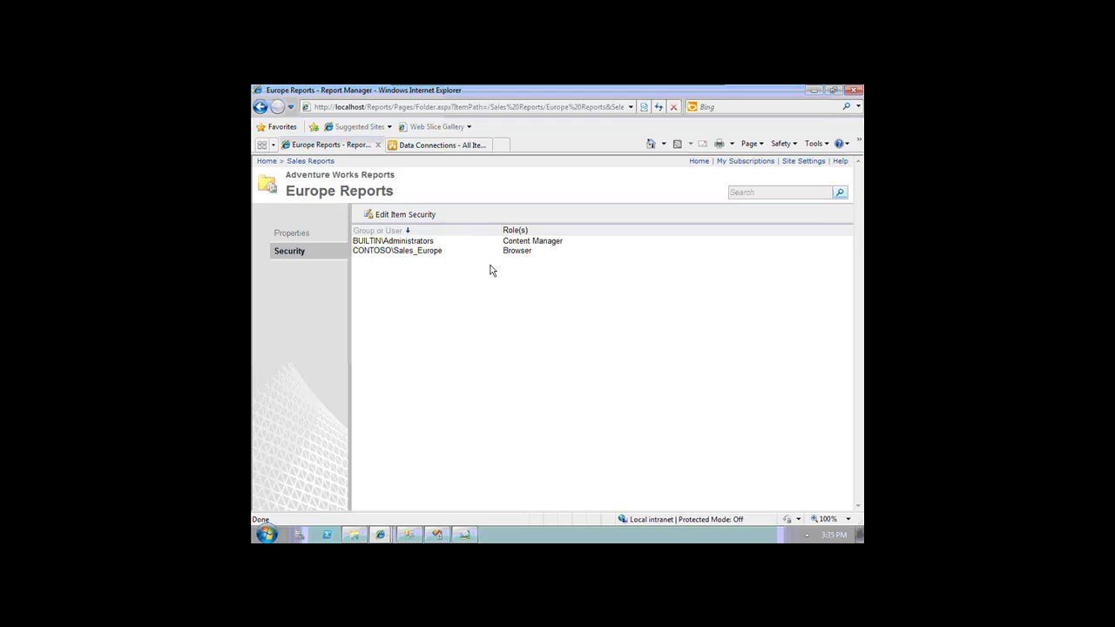
click(431, 216)
click(601, 356)
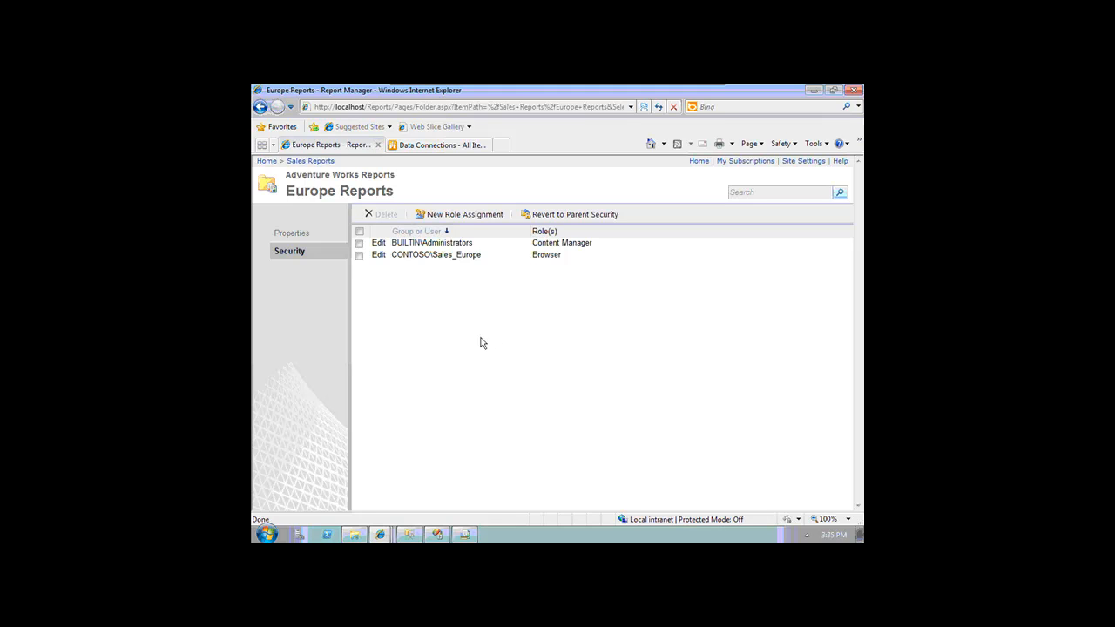
mouse_move(430, 93)
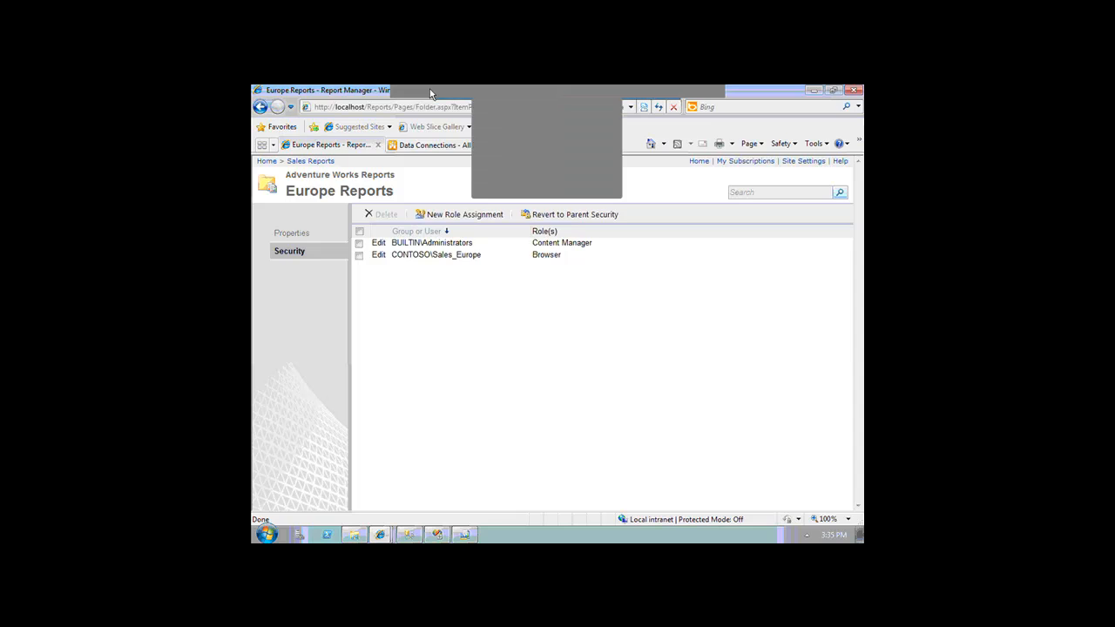